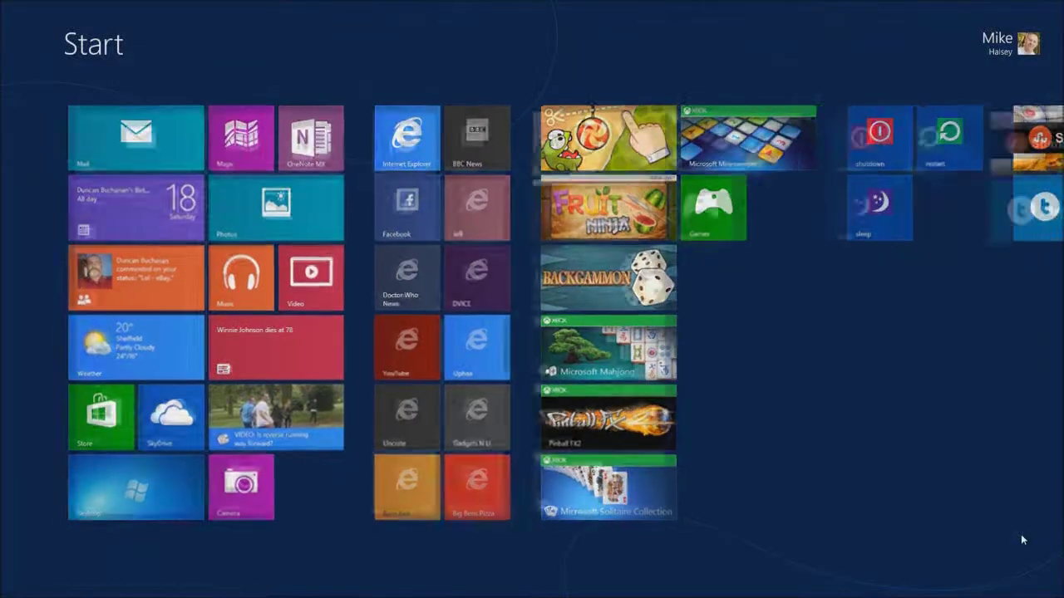
Step: Open the Bing website by entering bing.com as the web address, and view the list of frequently visited sites
{"action": "key", "text": "ctrl+minus"}
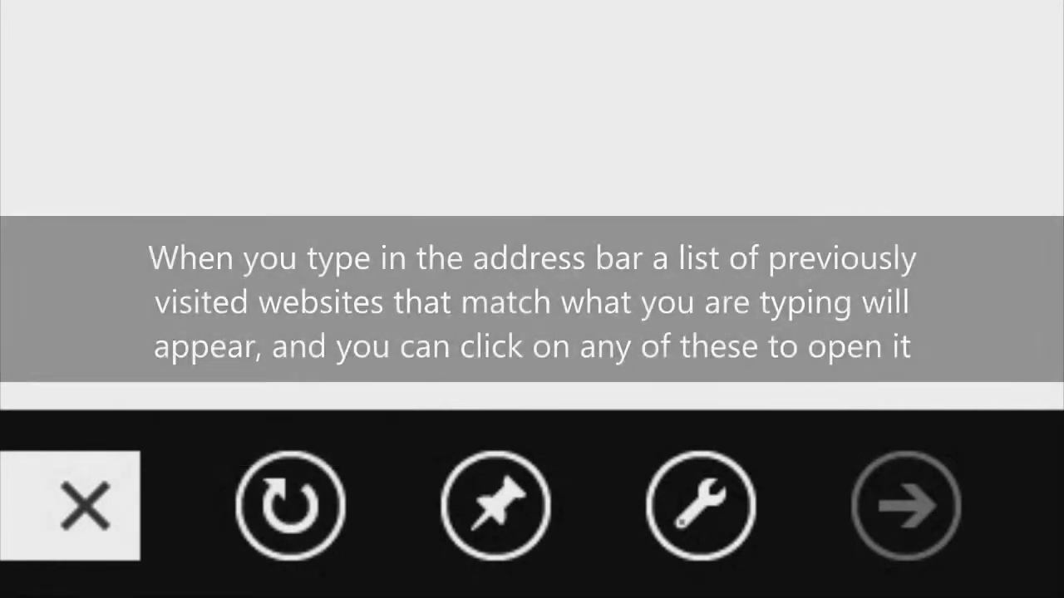
{"action": "type", "text": "bing.com/"}
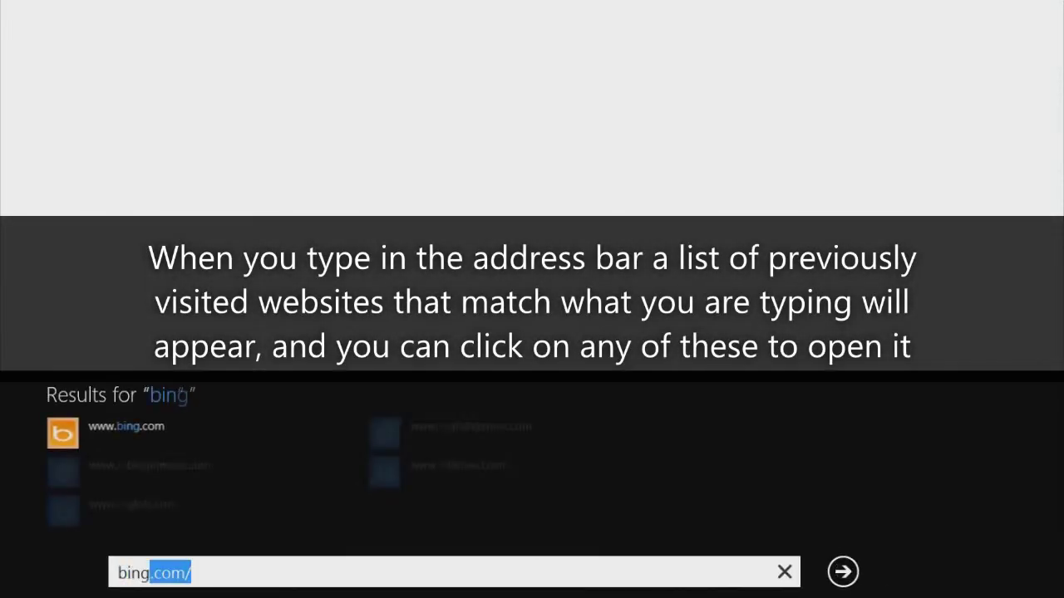
{"action": "key", "text": "Return"}
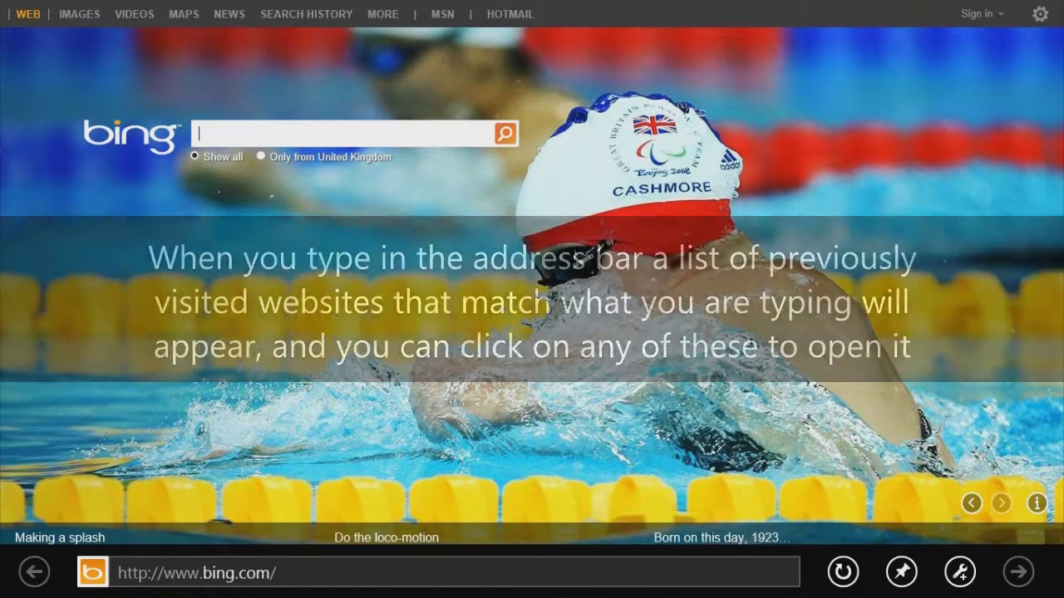
{"action": "left_click", "coordinate": [196, 573]}
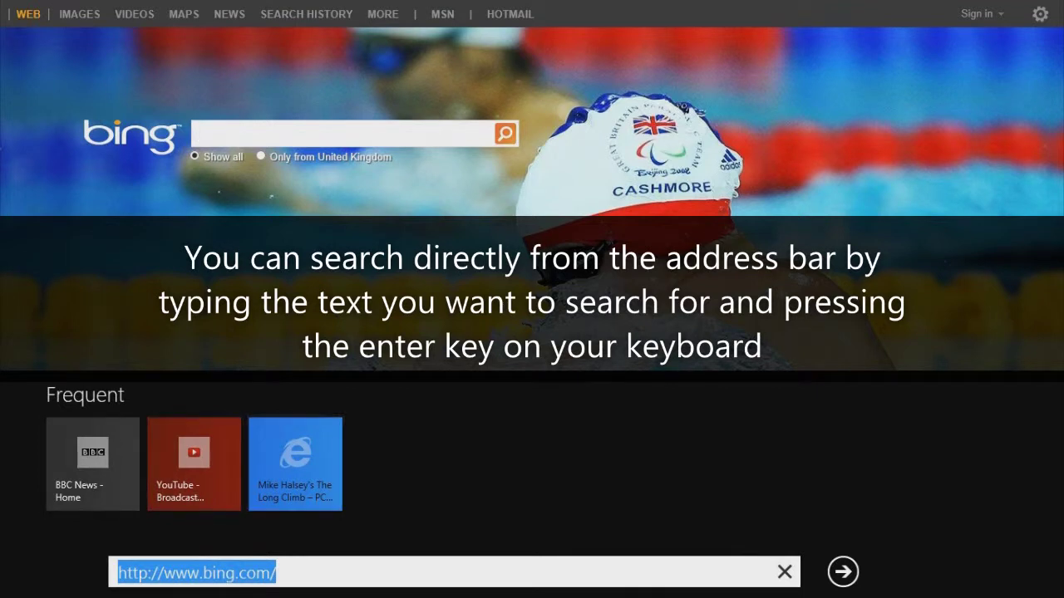
{"action": "key", "text": "Escape"}
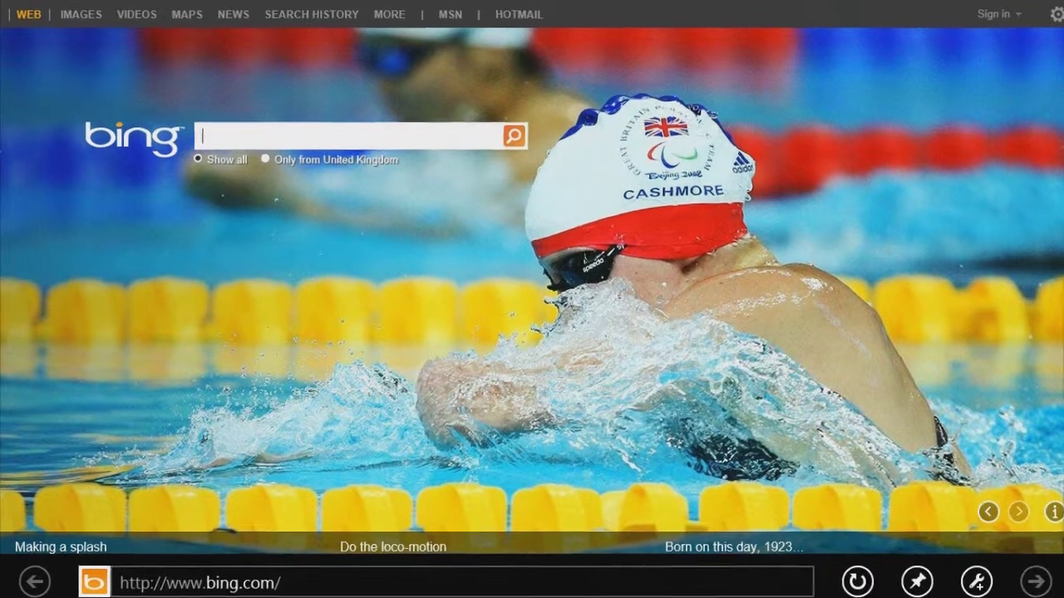
Step: Load YouTube from the frequent sites in a new tab and switch back to the Bing tab
{"action": "key", "text": "super+z"}
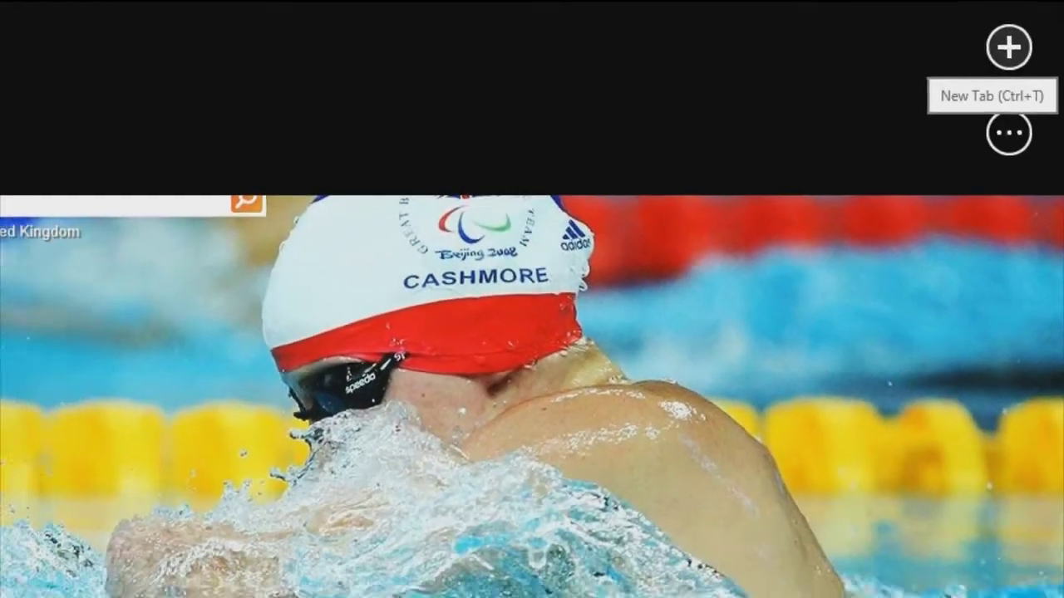
{"action": "left_click", "coordinate": [984, 69]}
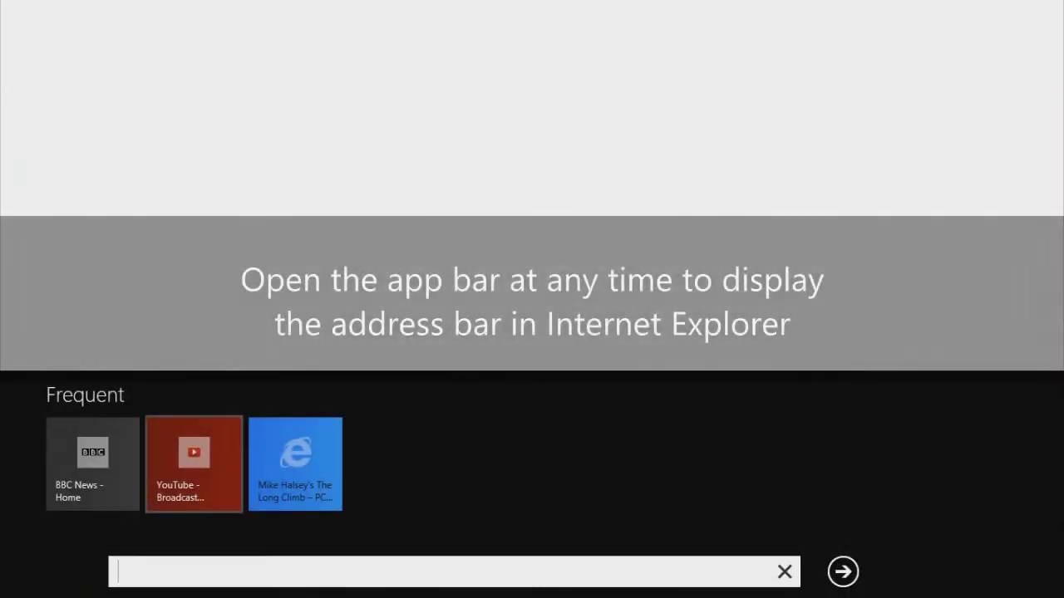
{"action": "left_click", "coordinate": [194, 464]}
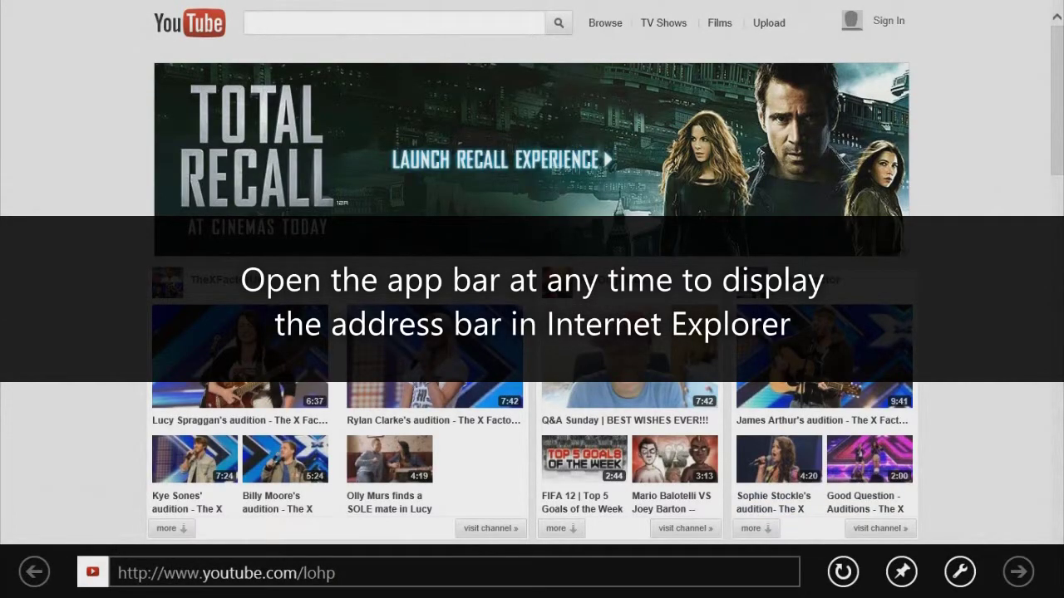
{"action": "key", "text": "super+z"}
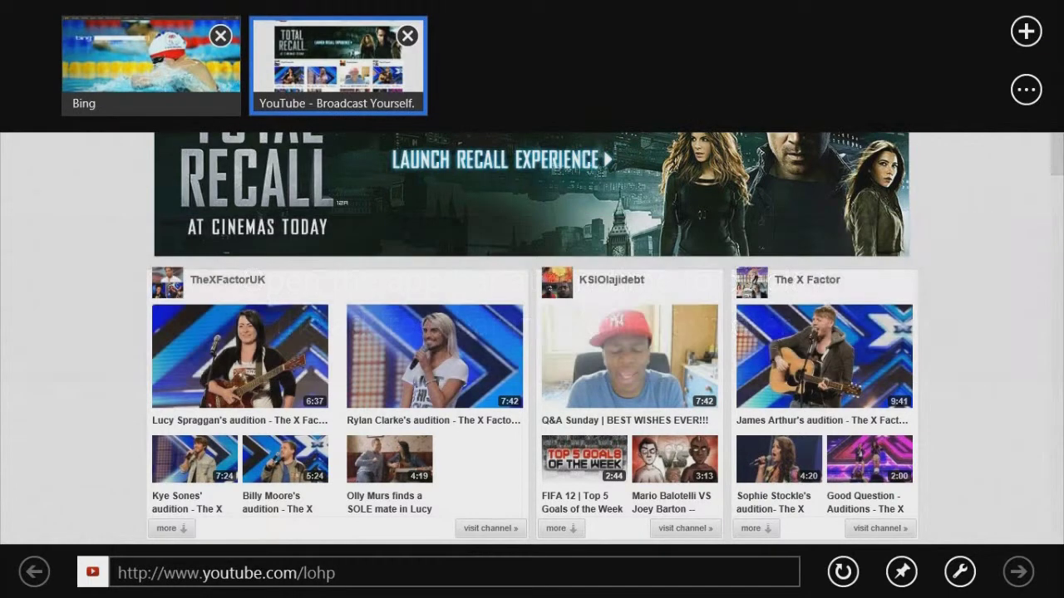
{"action": "left_click", "coordinate": [151, 64]}
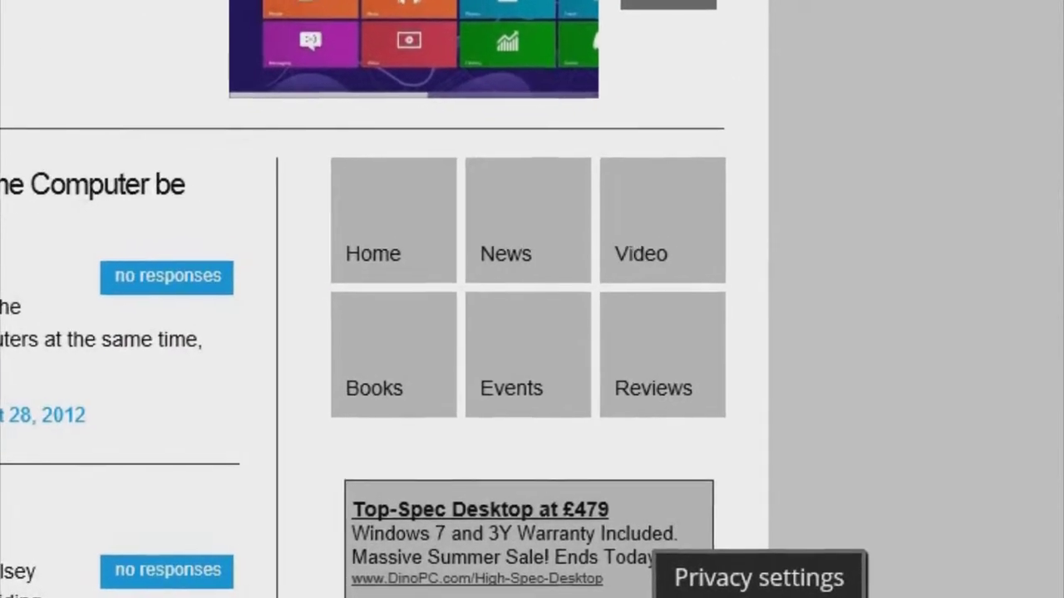
Step: Examine the site-pinning command and the list of frequent sites while on The Long Climb page
{"action": "key", "text": "super+z"}
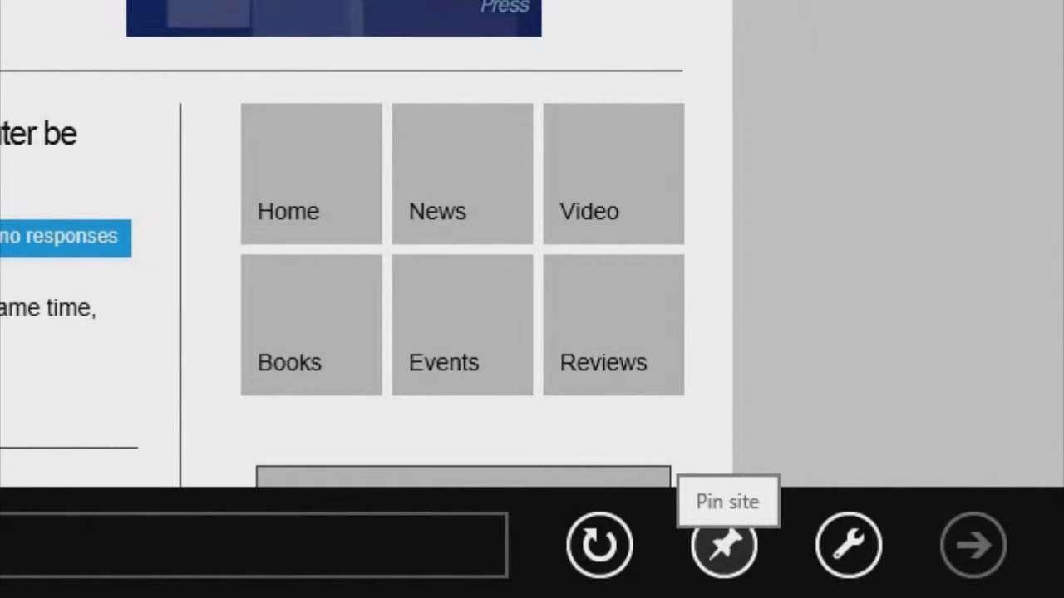
{"action": "left_click", "coordinate": [724, 545]}
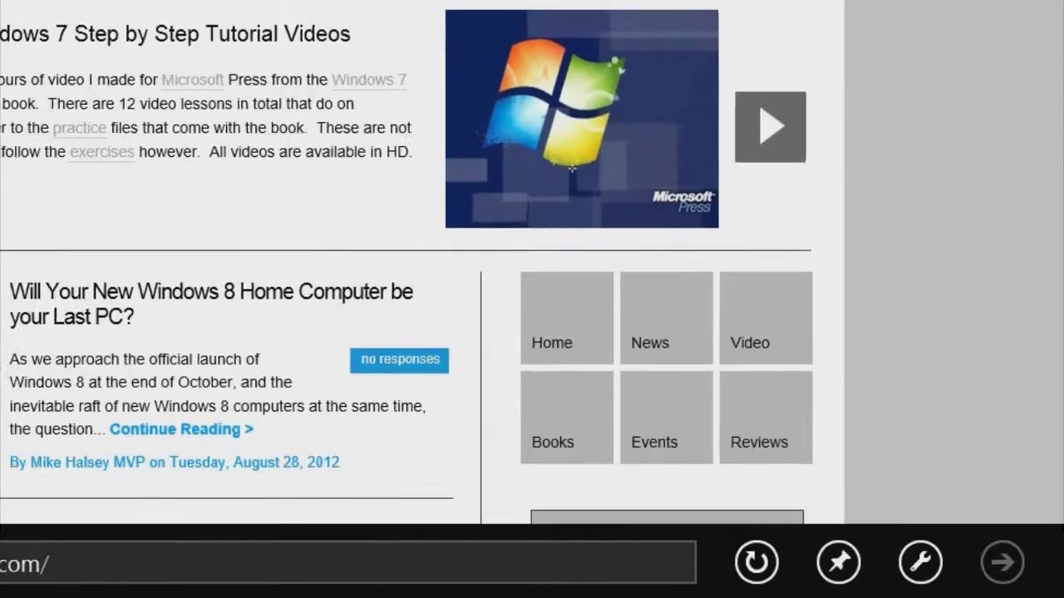
{"action": "left_click", "coordinate": [253, 545]}
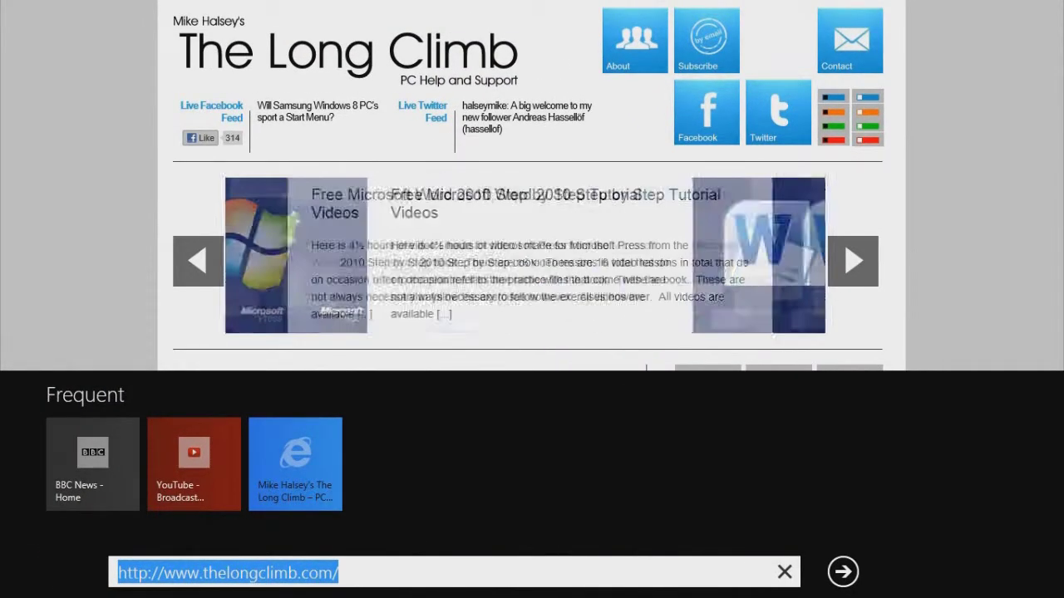
{"action": "key", "text": "Escape"}
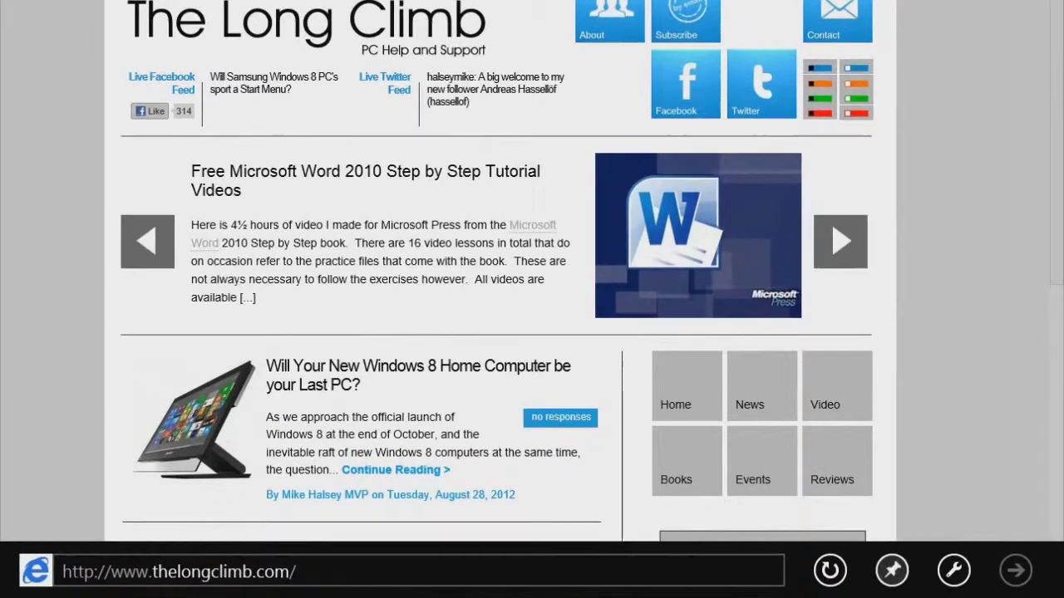
Step: Pin The Long Climb website to the Start screen, keeping the suggested tile name
{"action": "left_click", "coordinate": [901, 571]}
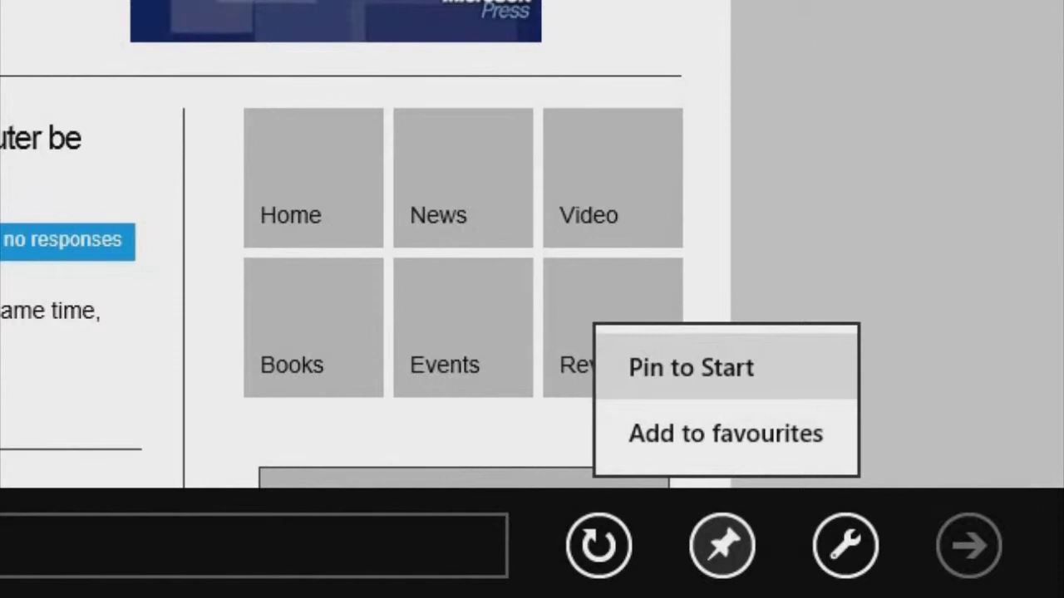
{"action": "left_click", "coordinate": [691, 367]}
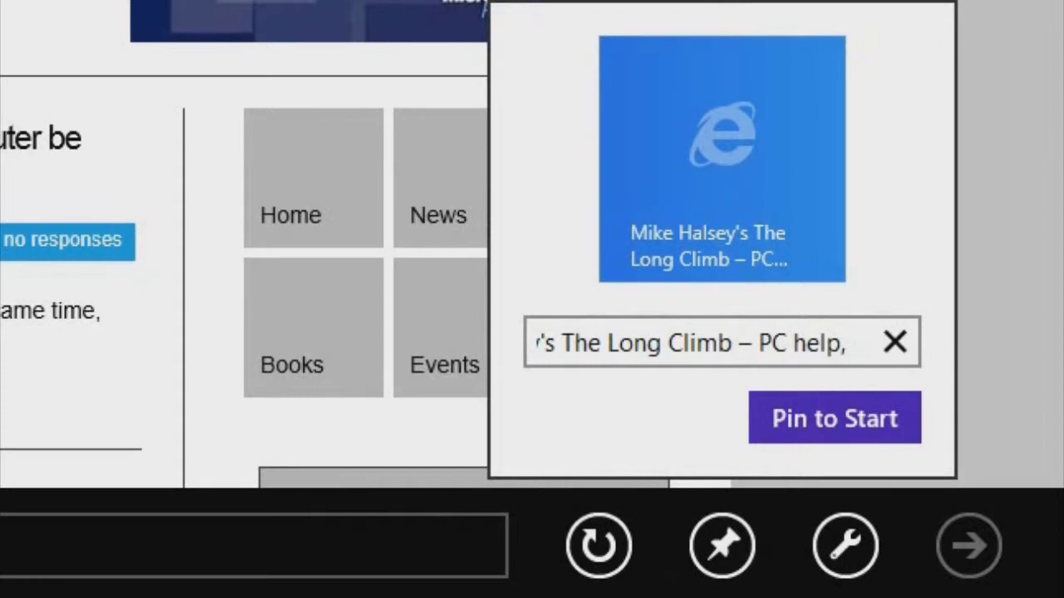
{"action": "left_click", "coordinate": [834, 418]}
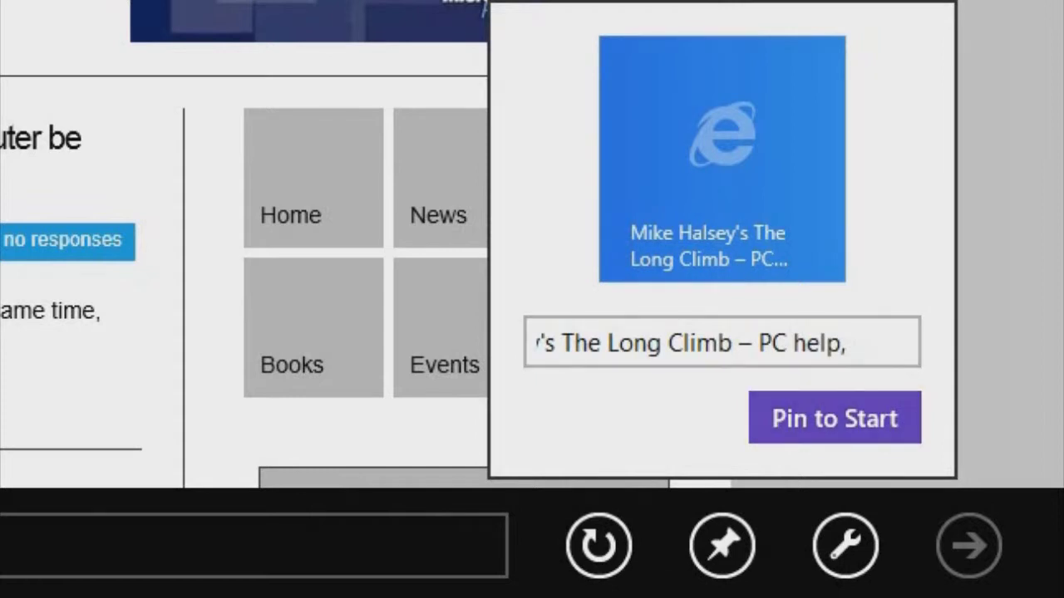
{"action": "left_click", "coordinate": [772, 343]}
{"action": "left_click_drag", "start_coordinate": [773, 342], "coordinate": [573, 342]}
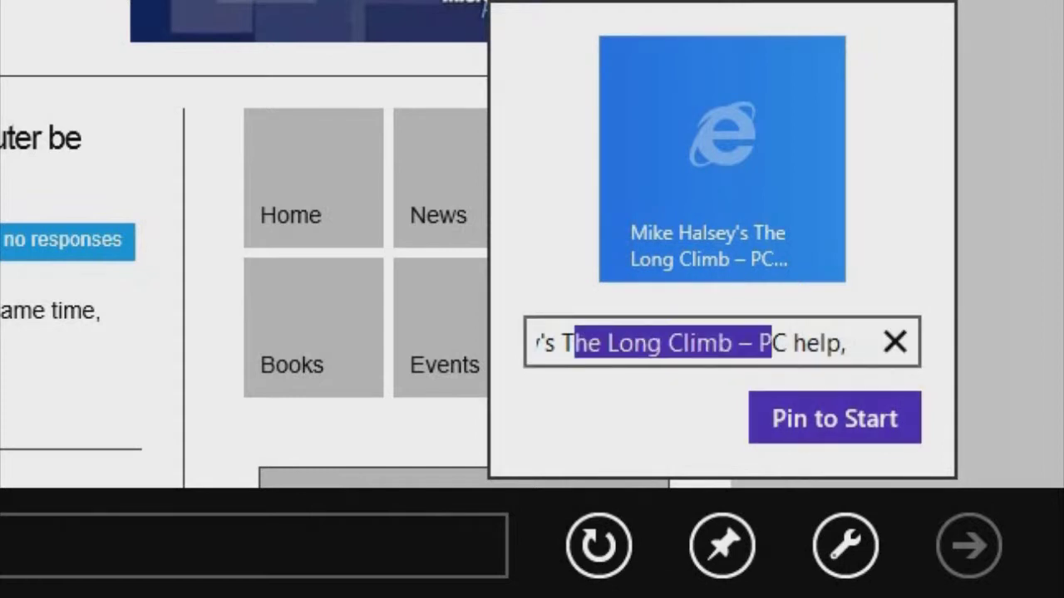
{"action": "left_click", "coordinate": [835, 417]}
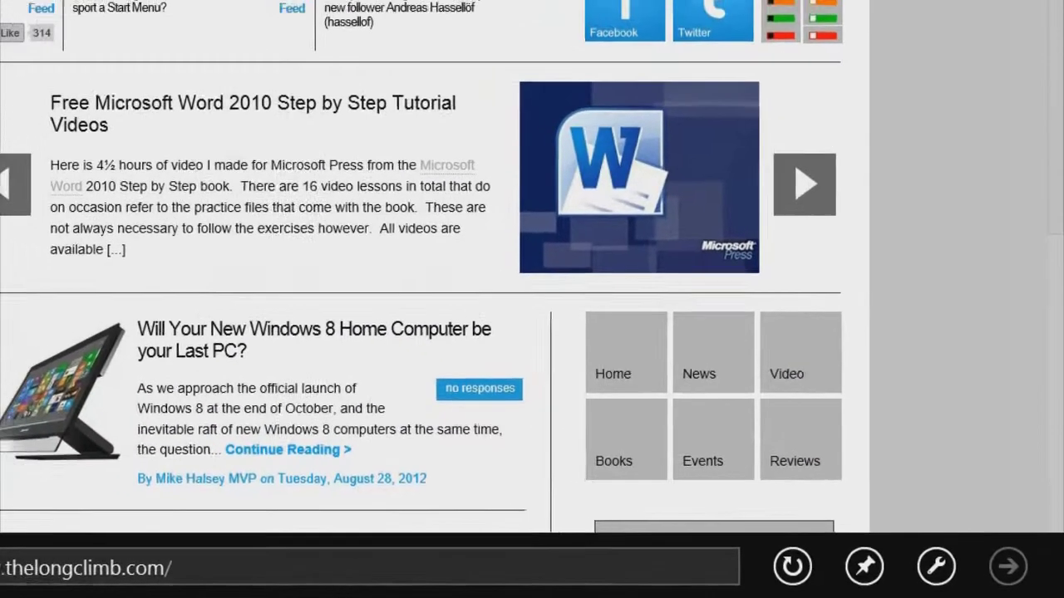
Step: Look for The Long Climb tile among the pinned sites and on the Start screen, and return to Internet Explorer
{"action": "left_click", "coordinate": [366, 567]}
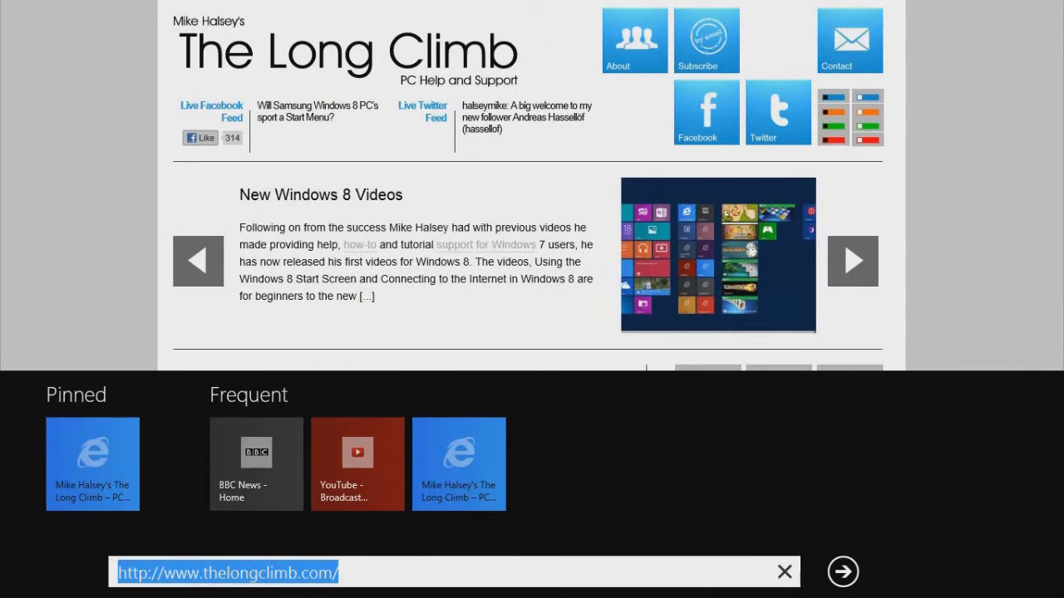
{"action": "key", "text": "super"}
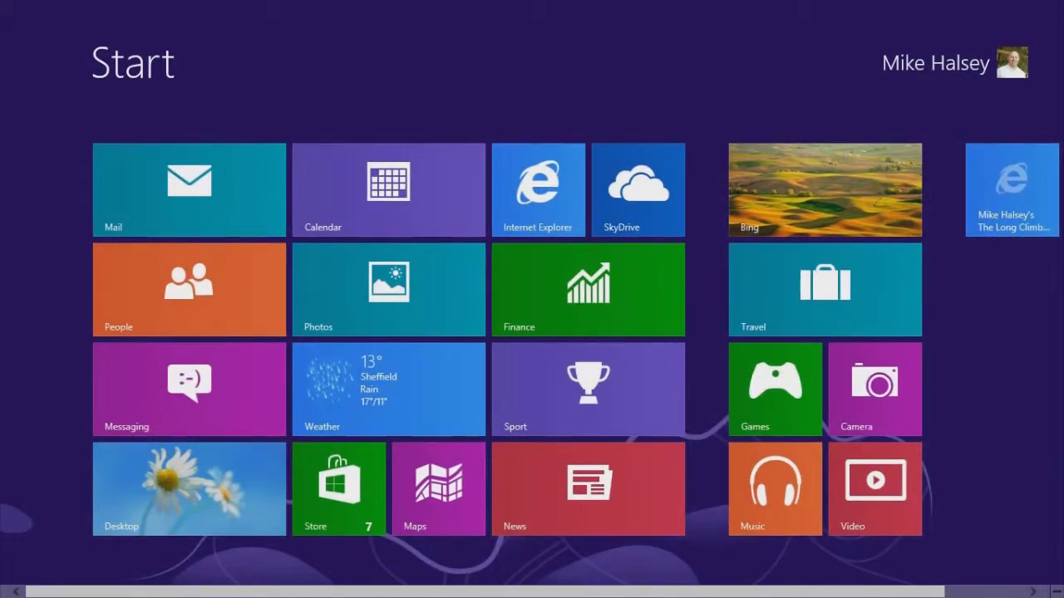
{"action": "scroll", "coordinate": [418, 397], "scroll_direction": "down", "scroll_amount": 1}
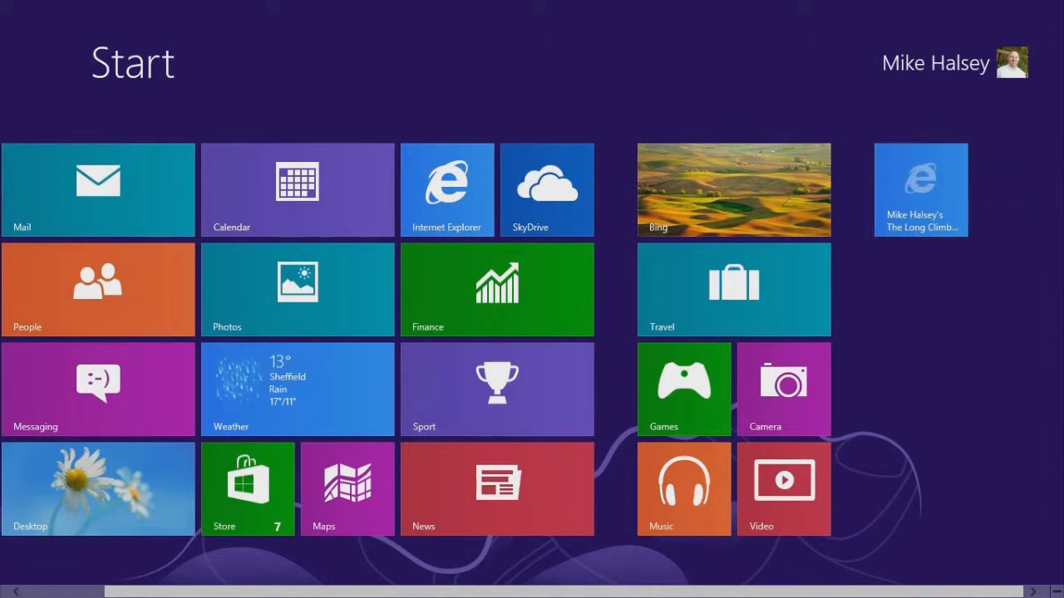
{"action": "left_click", "coordinate": [447, 189]}
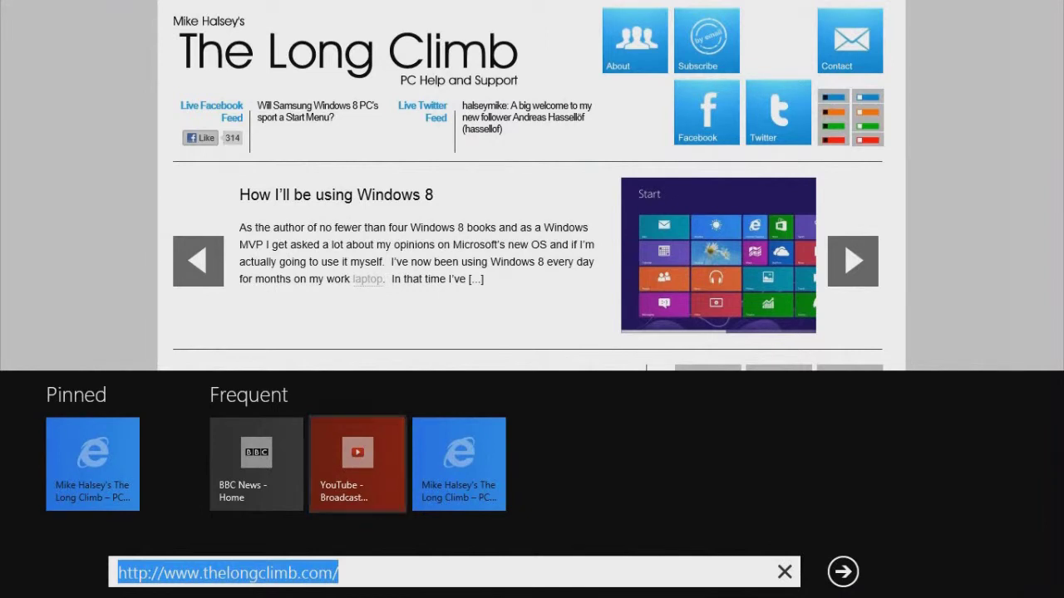
Step: Open YouTube from the frequent sites and add it to the favourites
{"action": "left_click", "coordinate": [357, 463]}
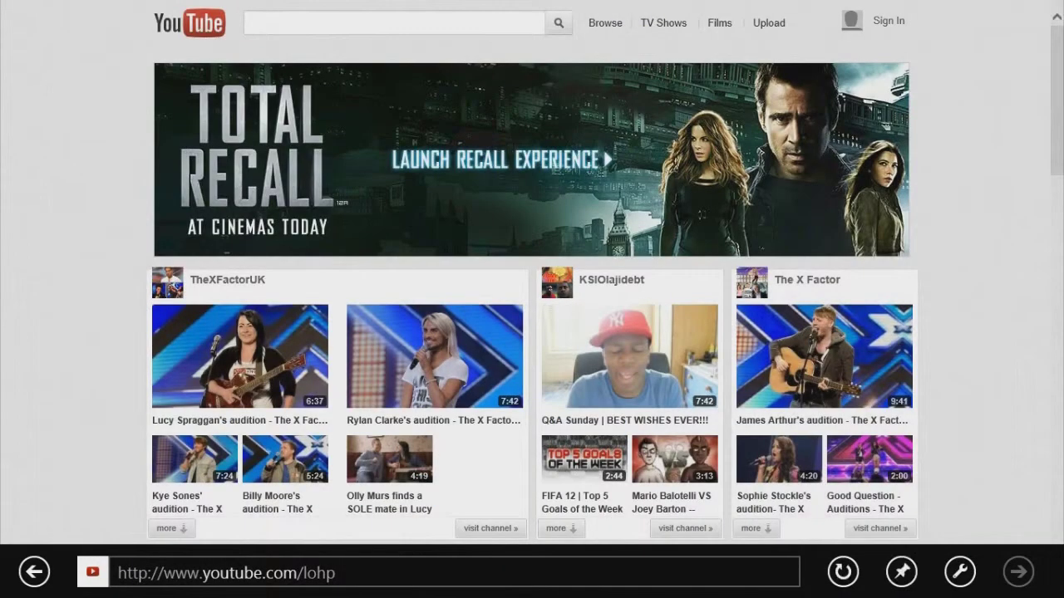
{"action": "left_click", "coordinate": [901, 570]}
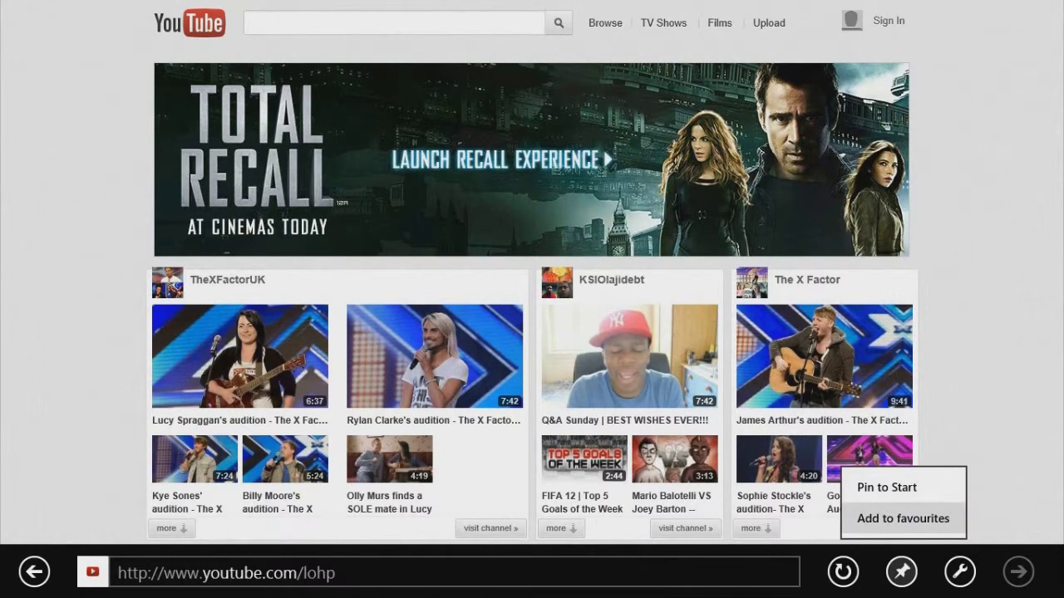
{"action": "left_click", "coordinate": [903, 518]}
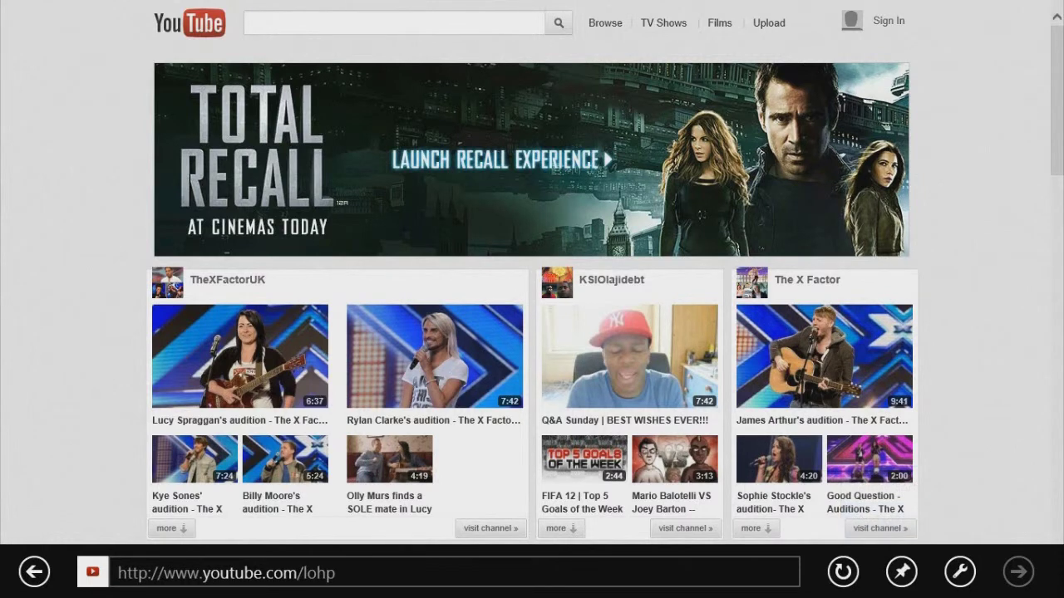
{"action": "left_click", "coordinate": [454, 571]}
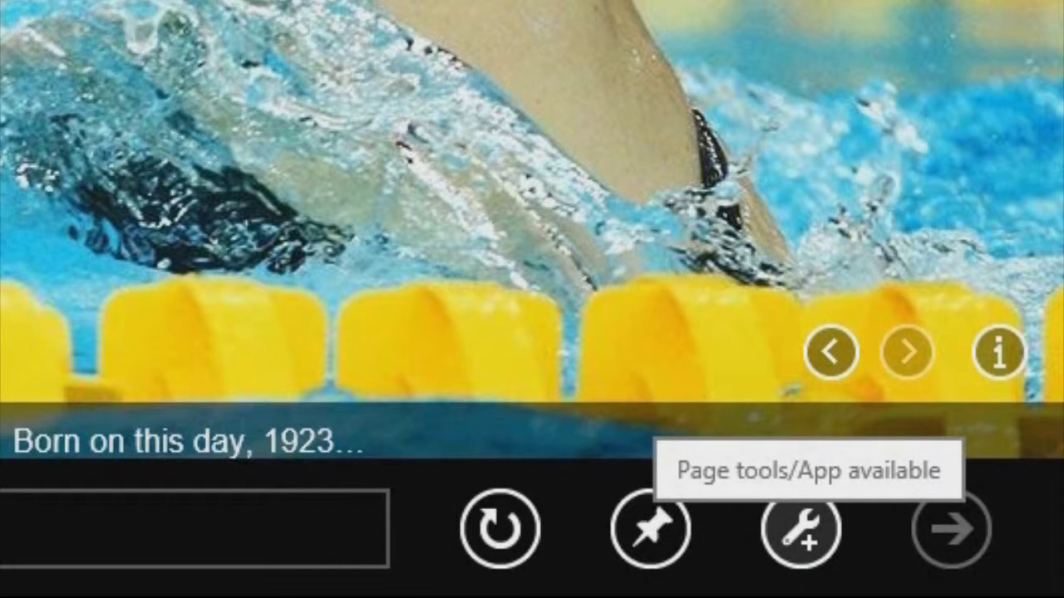
Step: Review the page tools available for the Bing page and the tab tools for InPrivate browsing and closing tabs
{"action": "left_click", "coordinate": [801, 529]}
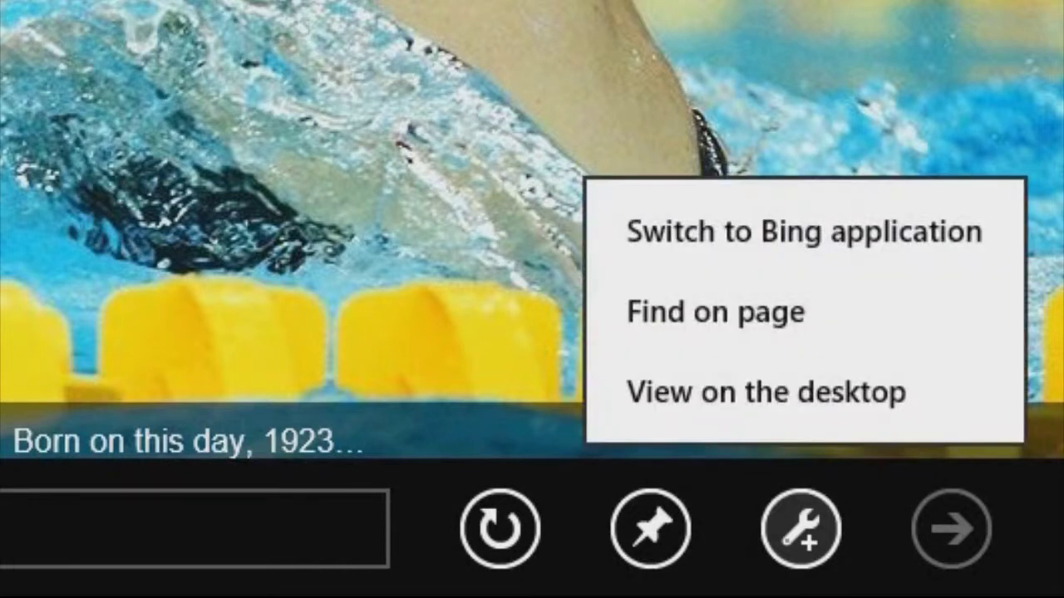
{"action": "left_click", "coordinate": [804, 231]}
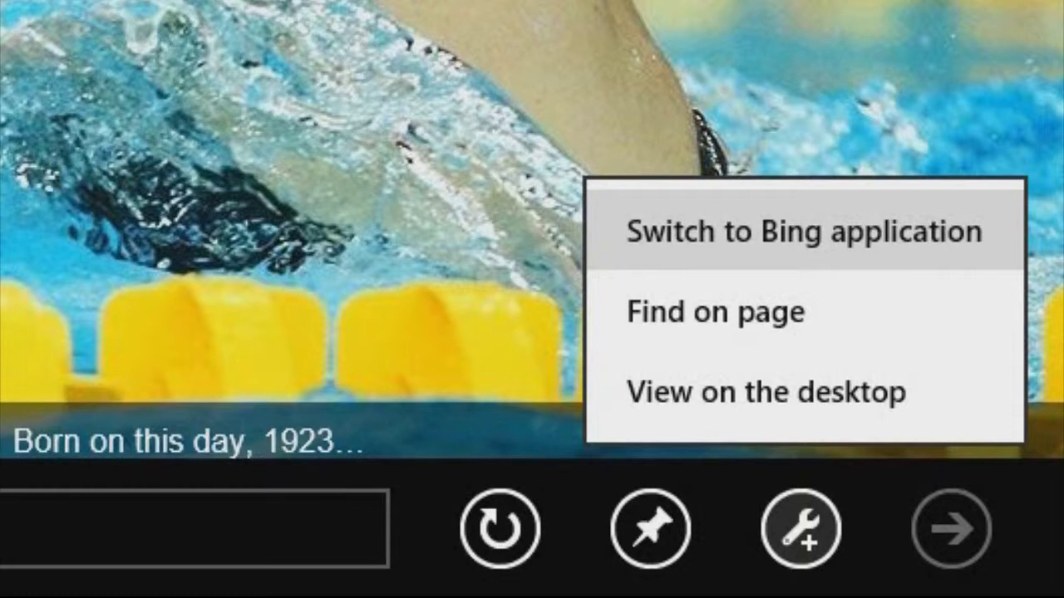
{"action": "key", "text": "Down"}
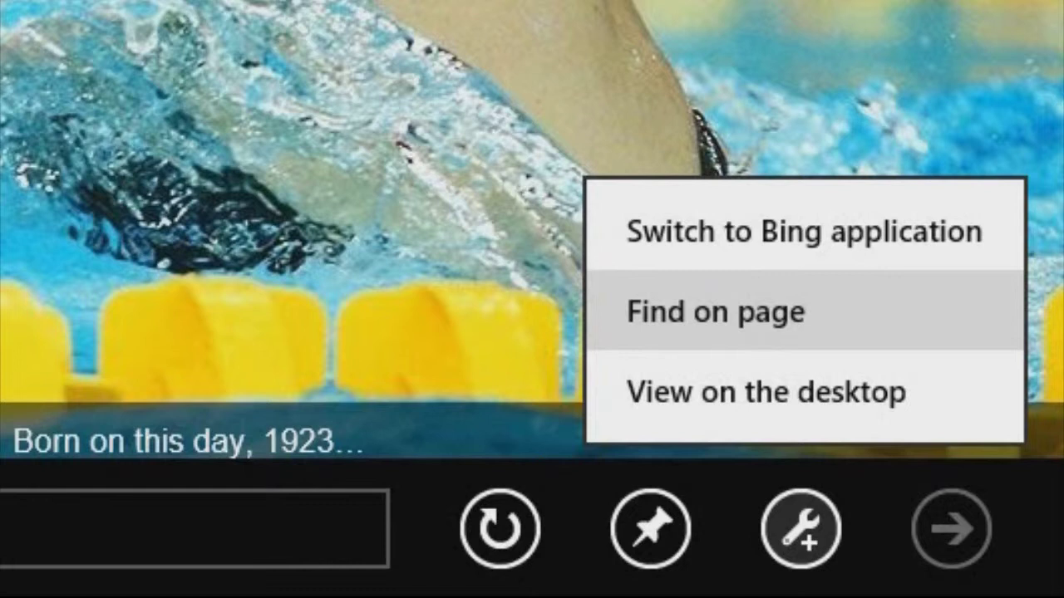
{"action": "key", "text": "Down"}
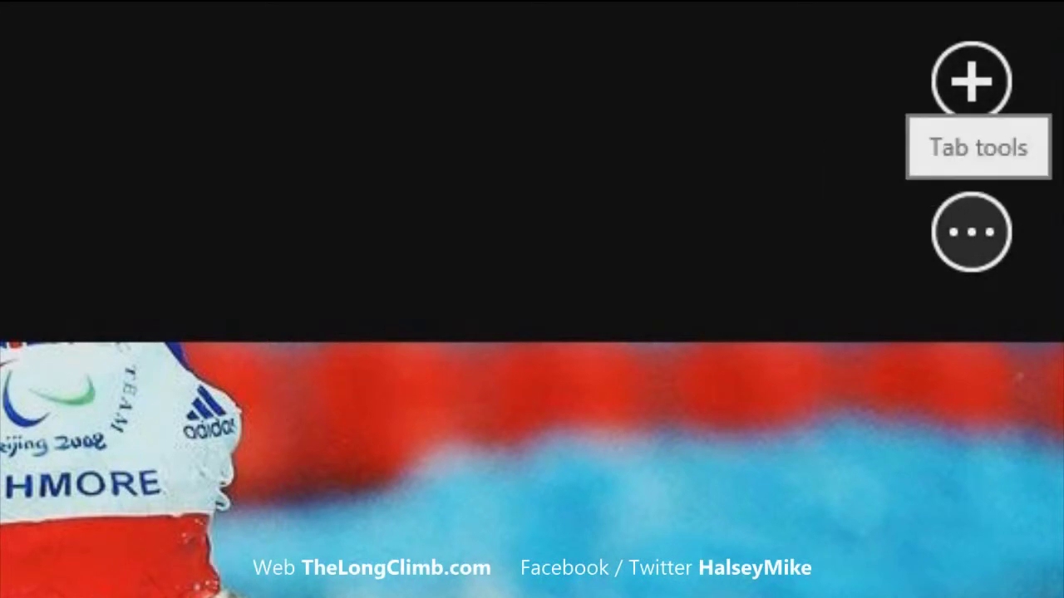
{"action": "left_click", "coordinate": [971, 232]}
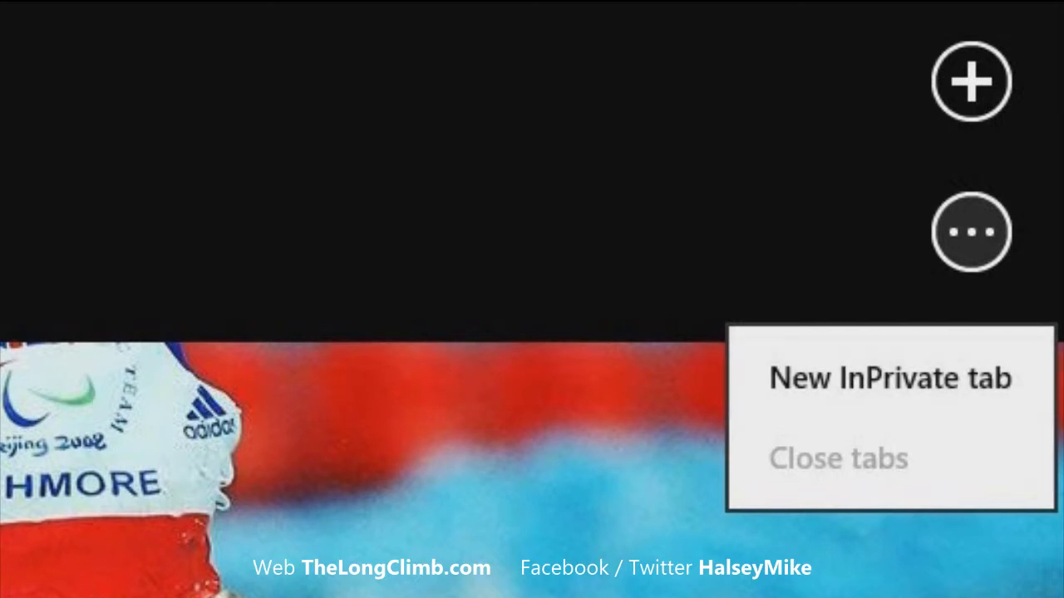
{"action": "key", "text": "Escape"}
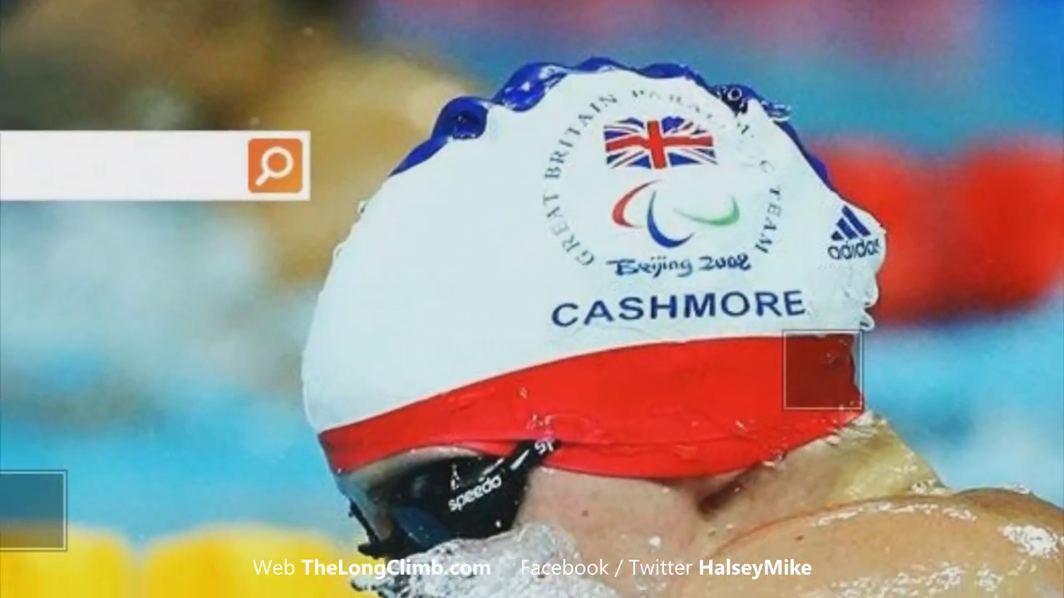